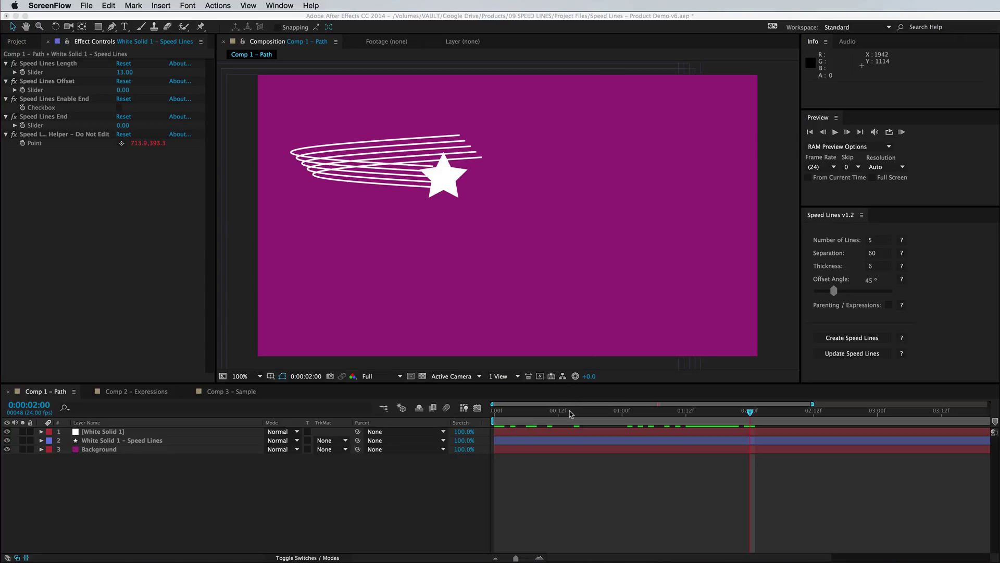
Scrub the timeline to 0:00:02:10 to watch the star trail its five white speed lines.
{"action": "left_click", "coordinate": [512, 412]}
{"action": "left_click_drag", "start_coordinate": [512, 412], "coordinate": [794, 462]}
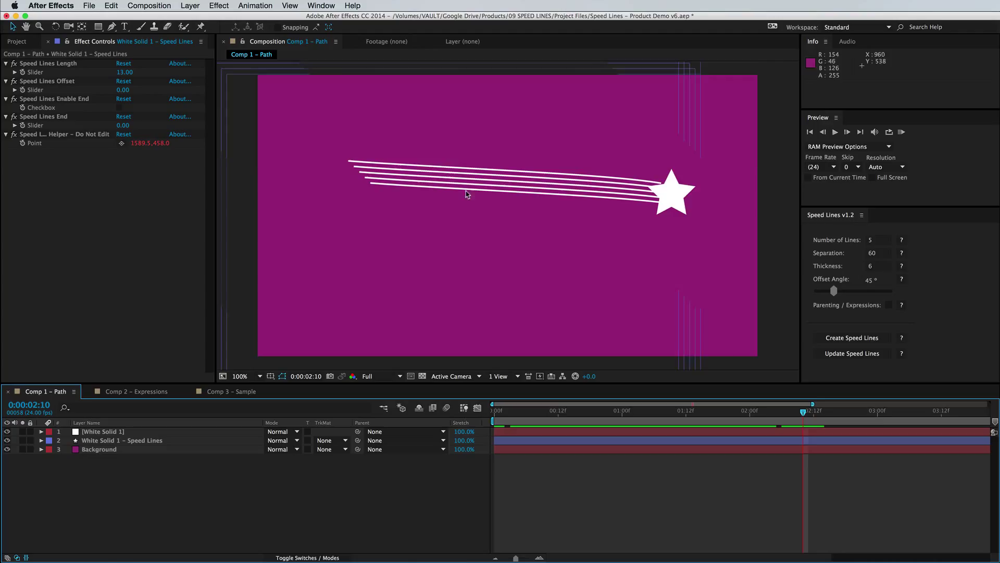
{"action": "left_click", "coordinate": [880, 267]}
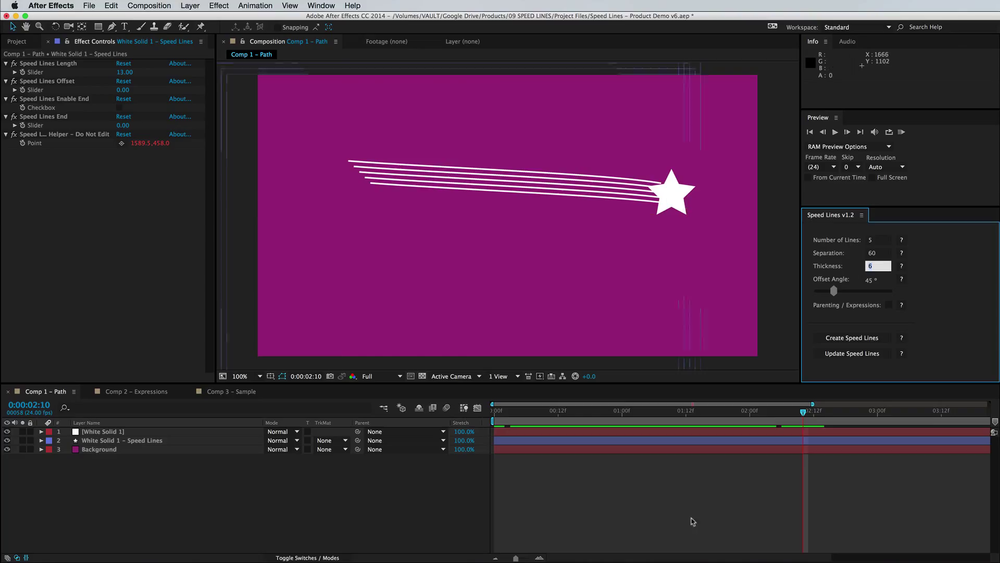
Set the speed-lines layer to 12 lines and regenerate the speed lines.
{"action": "left_click", "coordinate": [588, 440]}
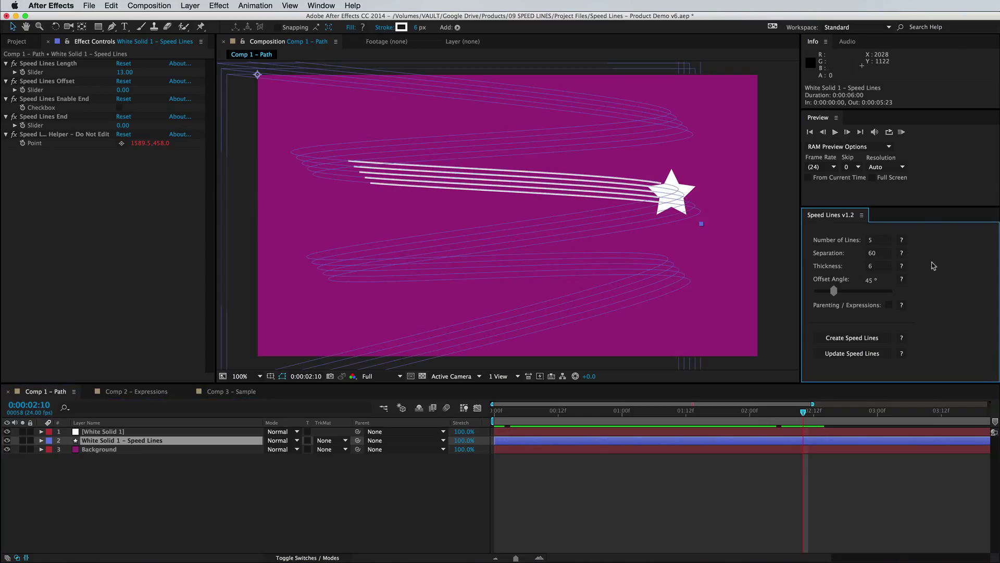
{"action": "left_click", "coordinate": [877, 241]}
{"action": "type", "text": "12"}
{"action": "key", "text": "Return"}
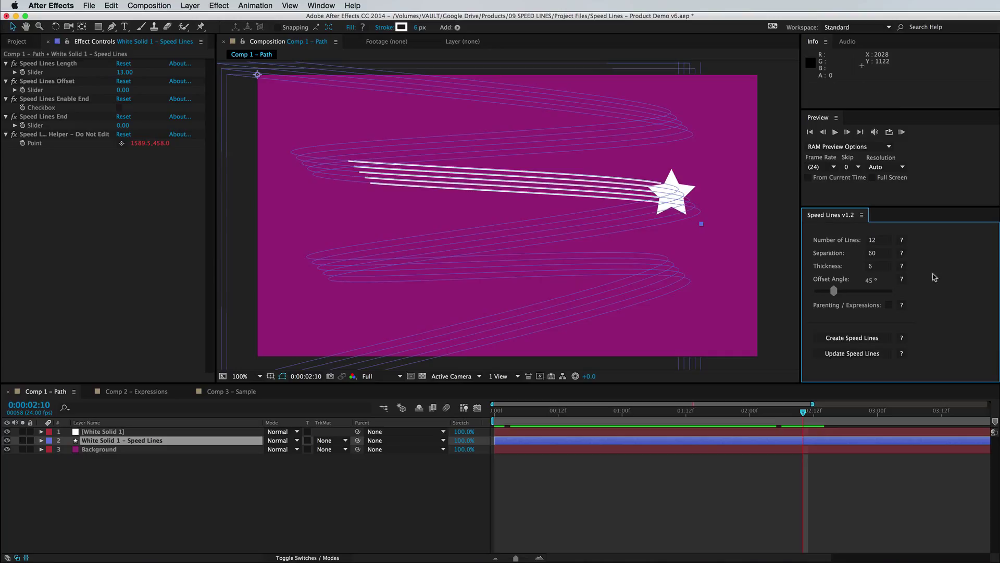
{"action": "left_click", "coordinate": [796, 443]}
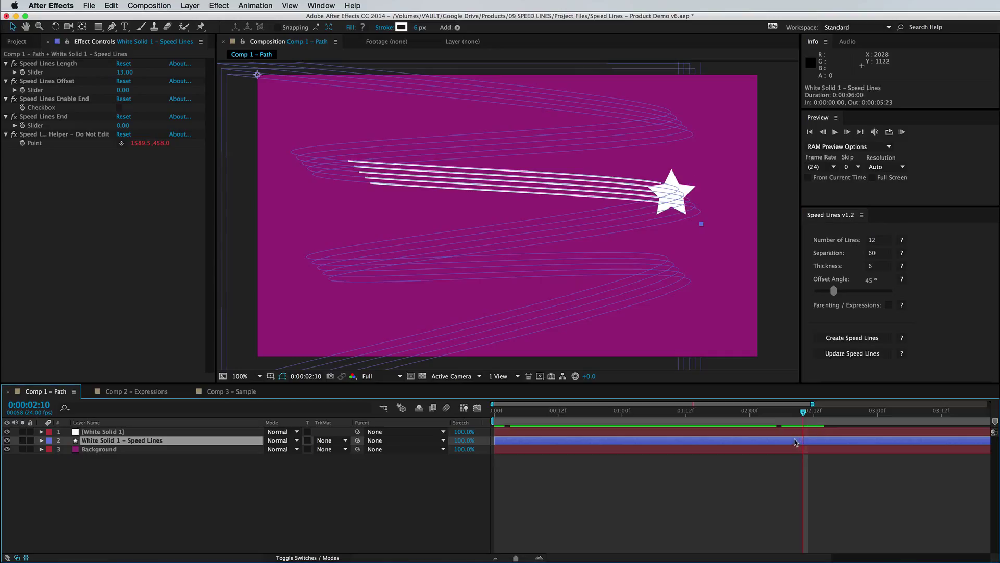
{"action": "left_click", "coordinate": [852, 353]}
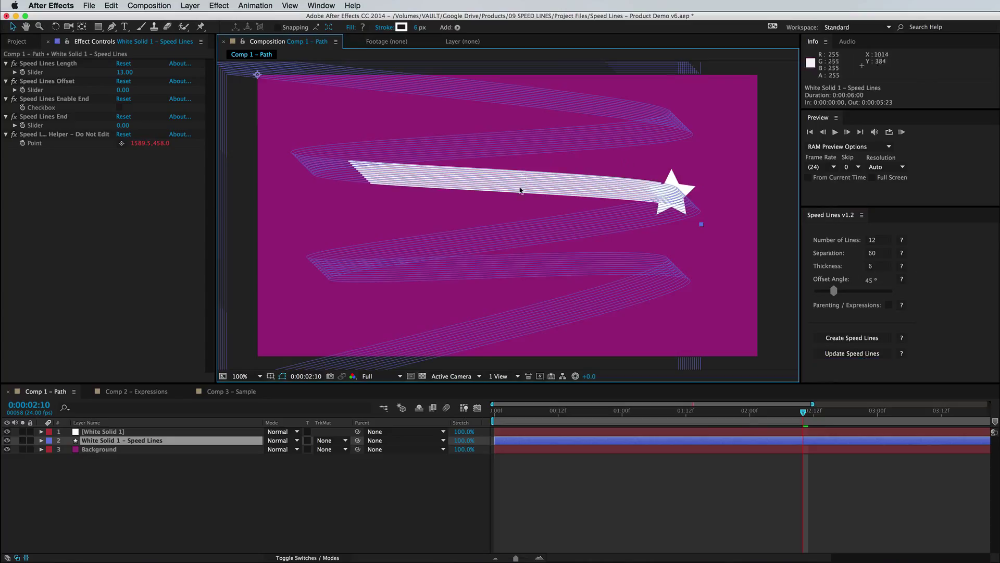
Update the lines with Separation 100, Thickness 2 and a 97° Offset Angle.
{"action": "left_click", "coordinate": [881, 253]}
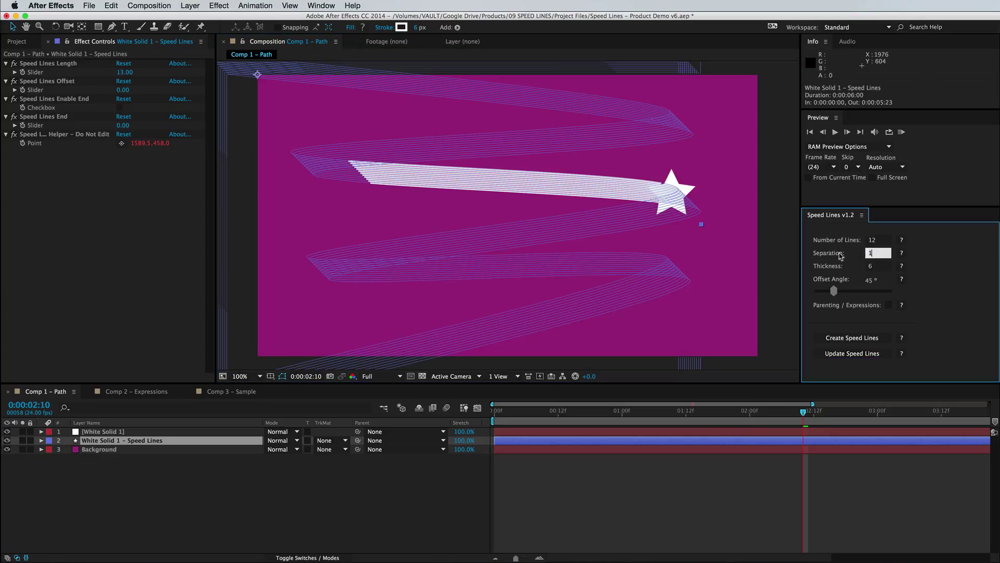
{"action": "left_click", "coordinate": [940, 330]}
{"action": "left_click", "coordinate": [852, 353]}
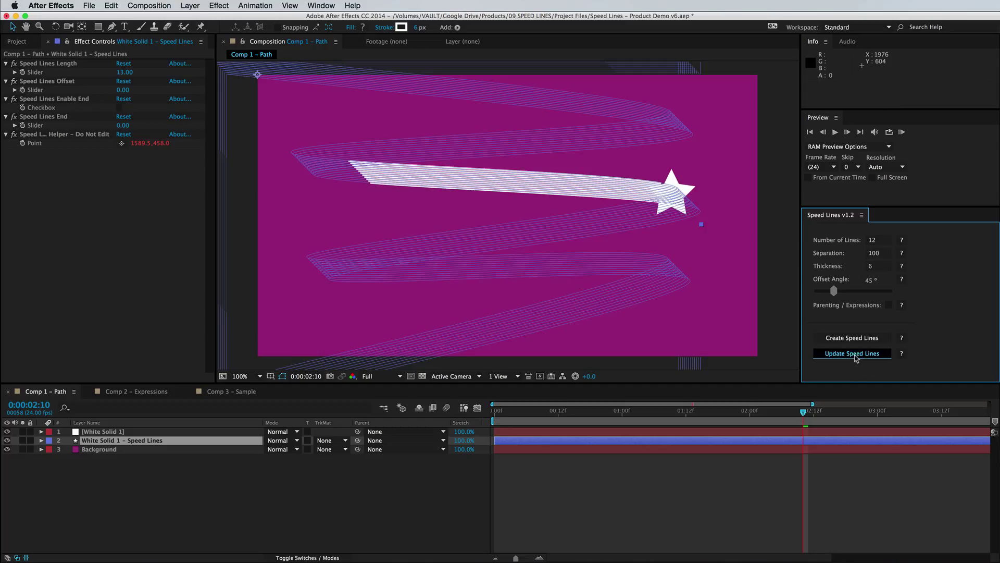
{"action": "left_click", "coordinate": [880, 267]}
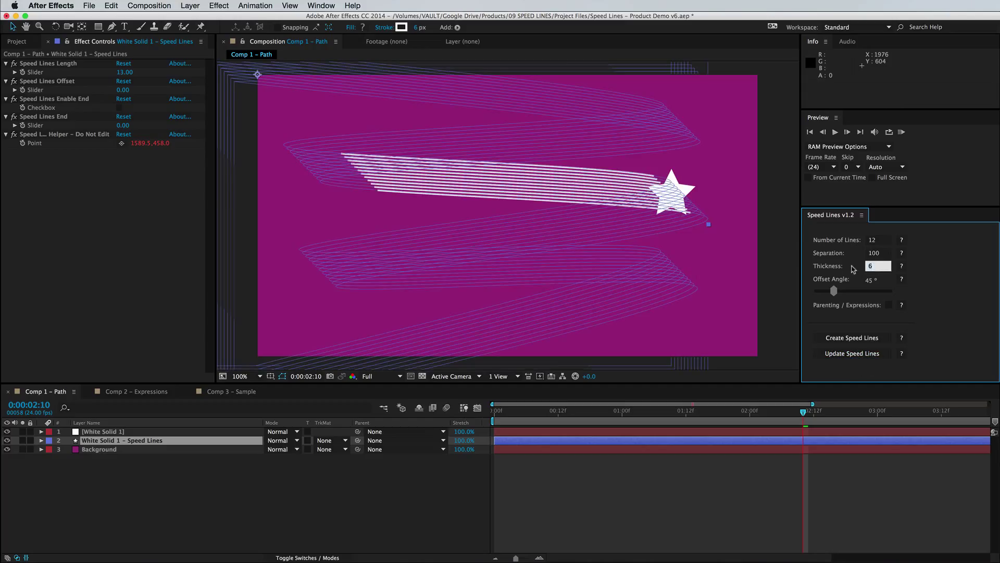
{"action": "left_click", "coordinate": [864, 353]}
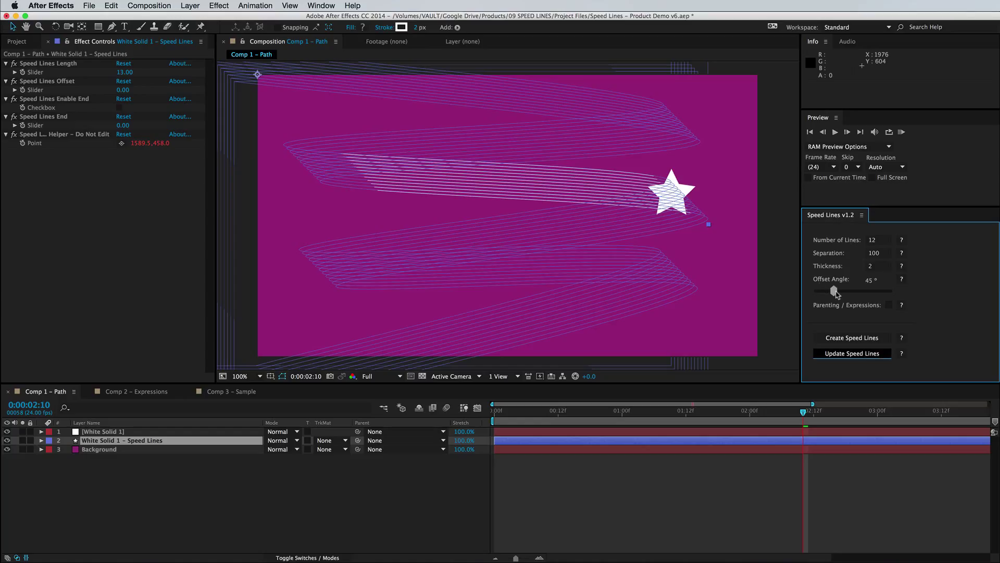
{"action": "left_click_drag", "start_coordinate": [835, 293], "coordinate": [847, 293]}
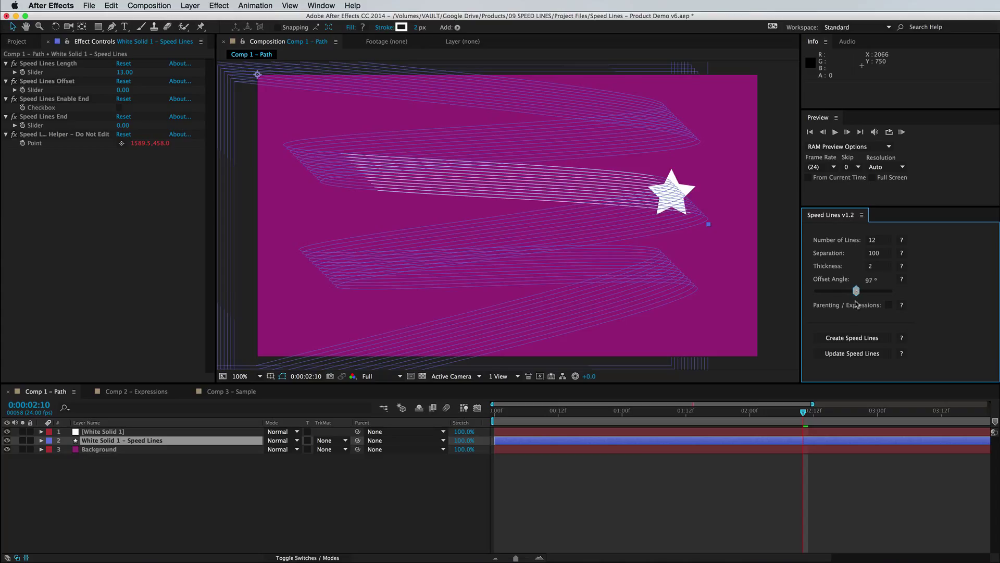
{"action": "left_click", "coordinate": [851, 354]}
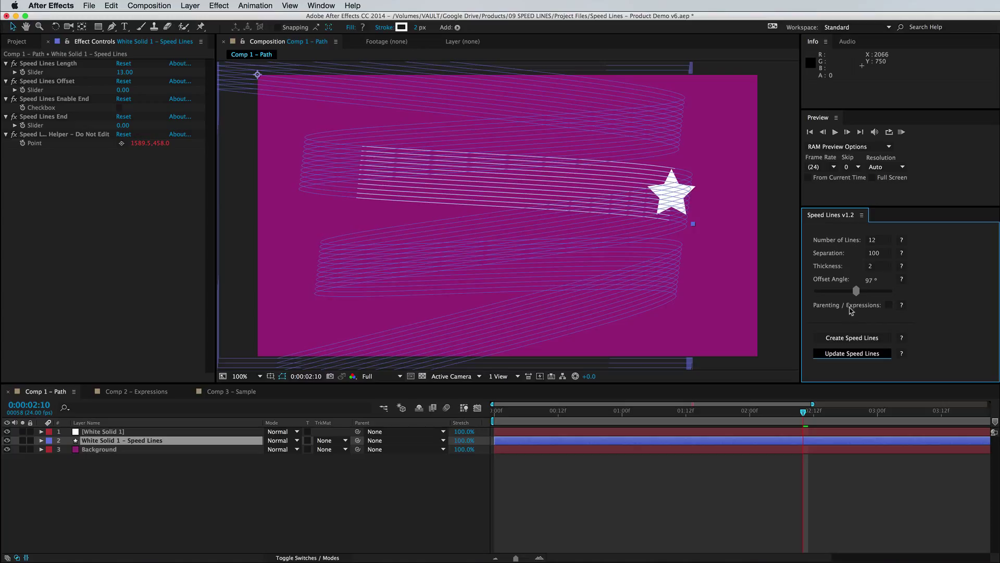
Shorten the Speed Lines Length to 8 in Effect Controls.
{"action": "left_click", "coordinate": [223, 473]}
{"action": "left_click", "coordinate": [152, 442]}
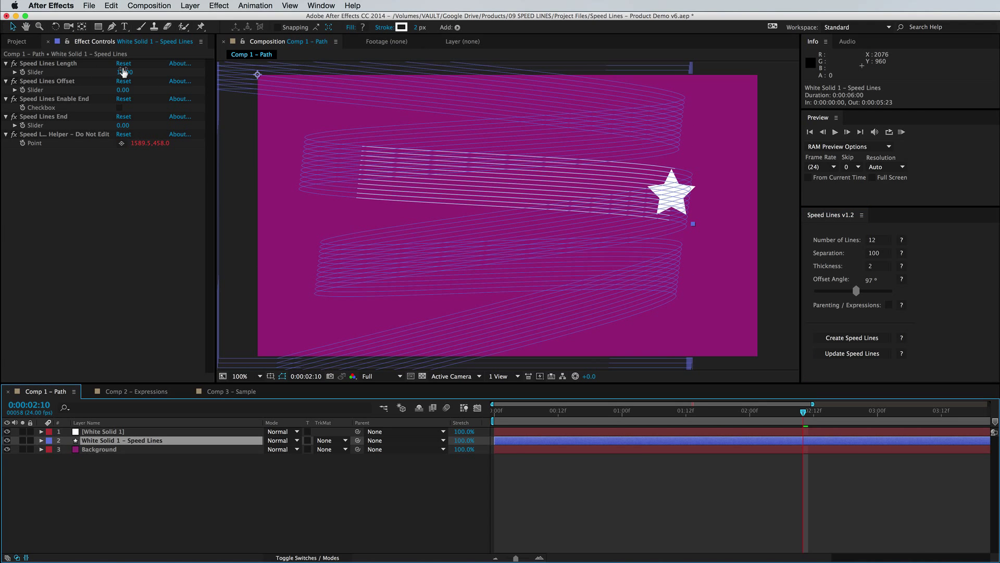
{"action": "left_click_drag", "start_coordinate": [123, 71], "coordinate": [127, 89]}
{"action": "key", "text": "cmd+z"}
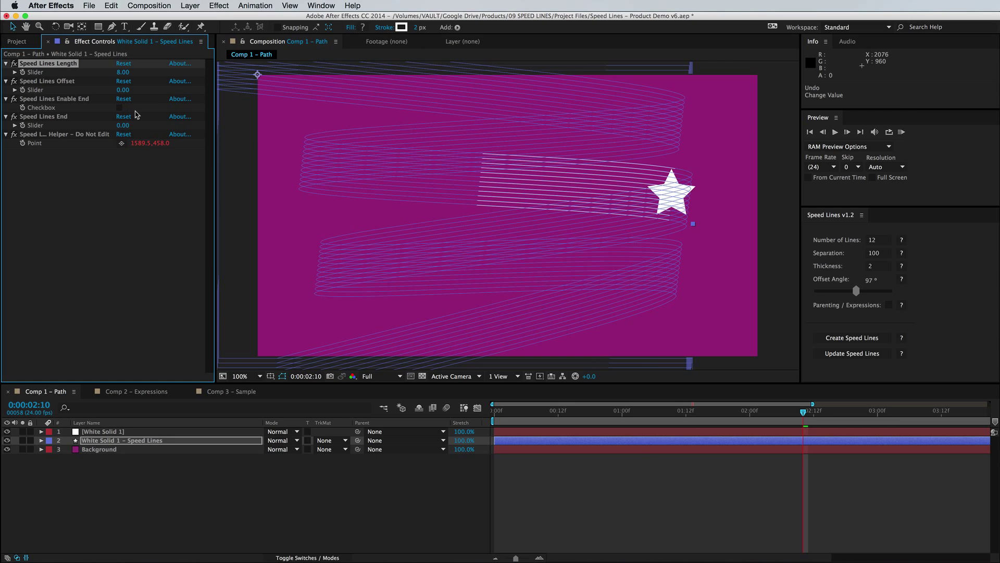
Enable Speed Lines End and scrub the End slider so the trail stops partway.
{"action": "left_click", "coordinate": [119, 108]}
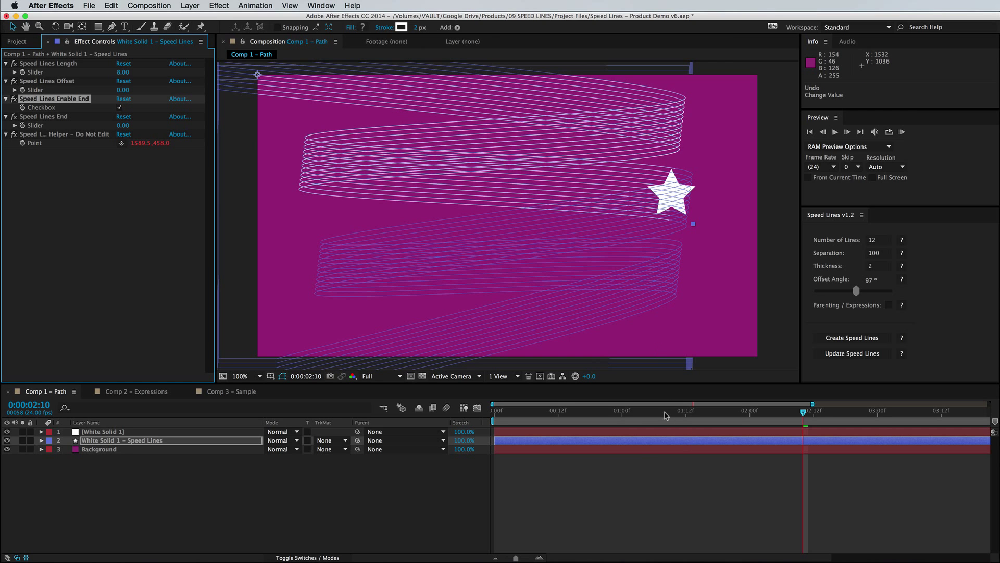
{"action": "mouse_move", "coordinate": [664, 415]}
{"action": "left_mouse_down"}
{"action": "mouse_move", "coordinate": [537, 415]}
{"action": "mouse_move", "coordinate": [890, 426]}
{"action": "left_mouse_up"}
{"action": "left_click", "coordinate": [653, 469]}
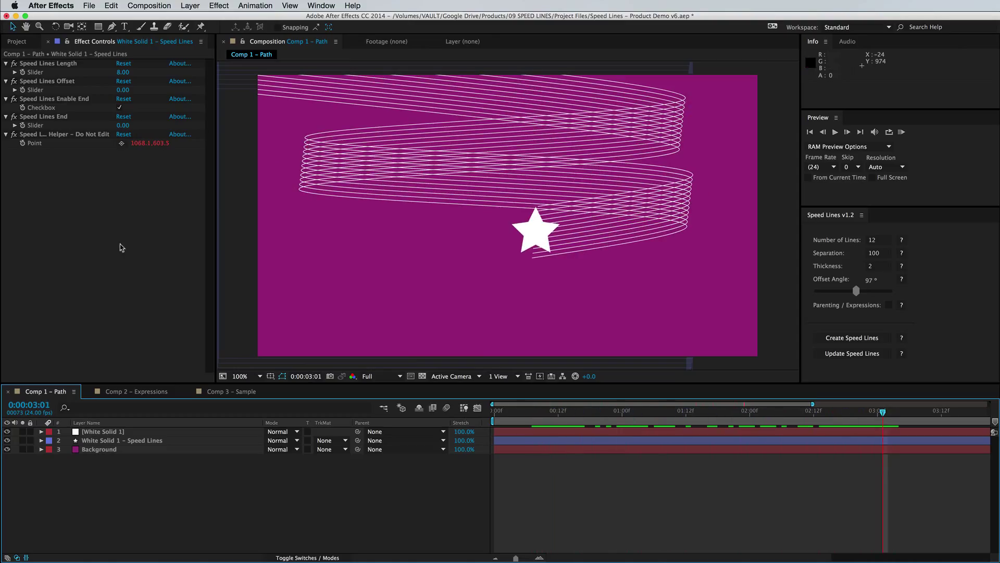
{"action": "mouse_move", "coordinate": [122, 126]}
{"action": "left_mouse_down"}
{"action": "mouse_move", "coordinate": [142, 120]}
{"action": "mouse_move", "coordinate": [133, 124]}
{"action": "left_mouse_up"}
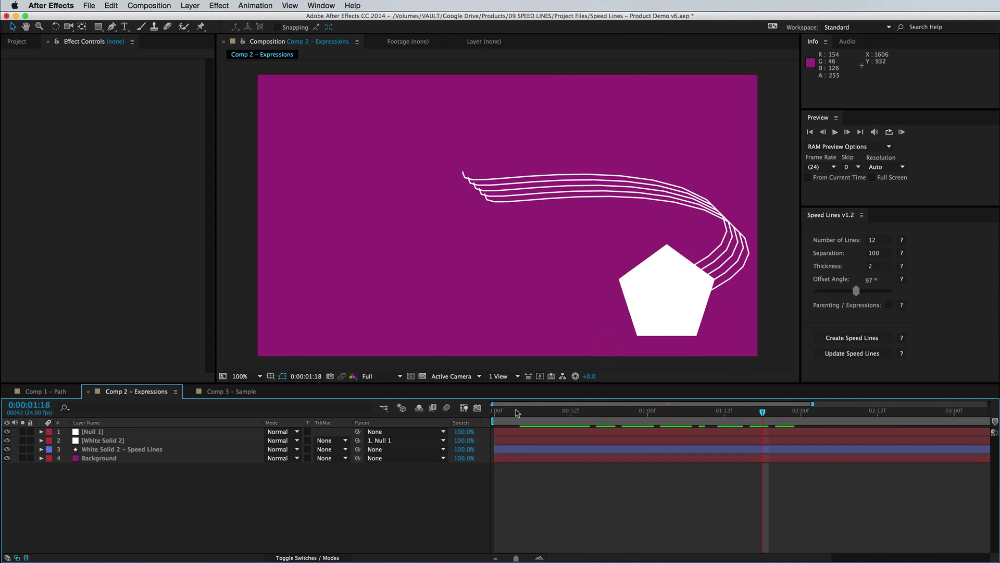
Move Null 1 up-left in Comp 2 – Expressions to add a Position keyframe.
{"action": "left_click_drag", "start_coordinate": [516, 412], "coordinate": [791, 424]}
{"action": "left_click", "coordinate": [133, 433]}
{"action": "key", "text": "p"}
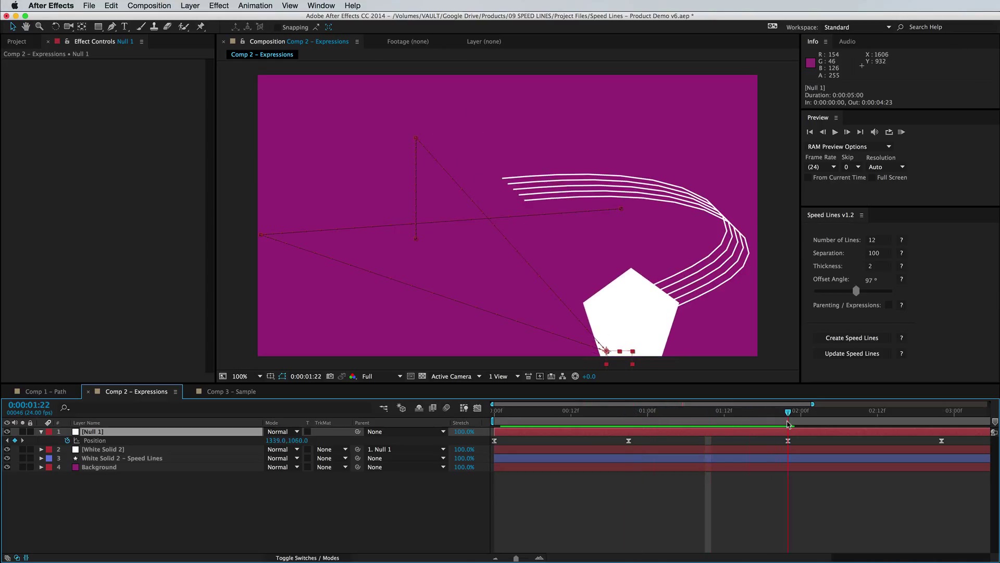
{"action": "left_click_drag", "start_coordinate": [604, 350], "coordinate": [384, 282]}
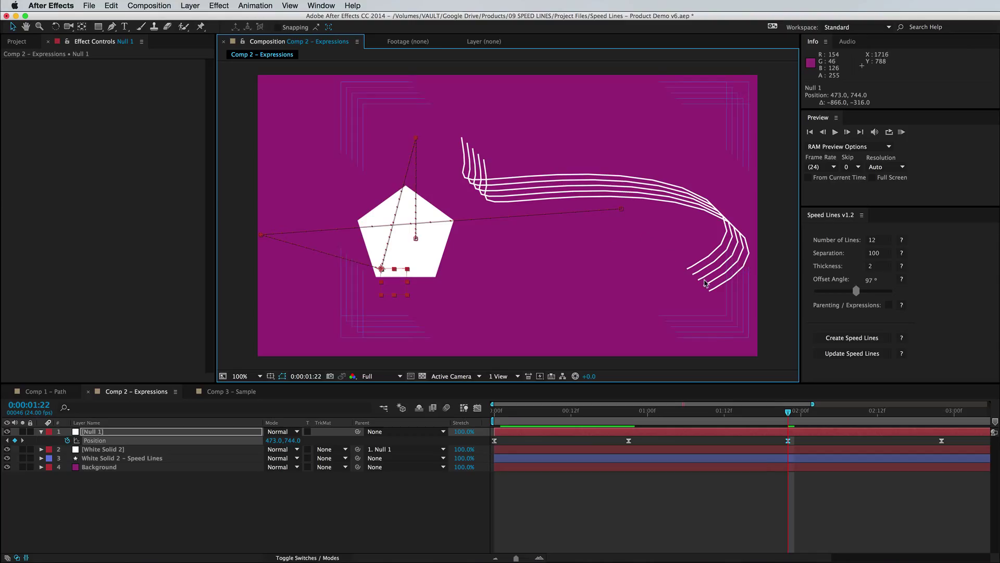
Regenerate the speed lines with Parenting/Expressions on, then switch to Comp 3 – Sample.
{"action": "left_click", "coordinate": [761, 458]}
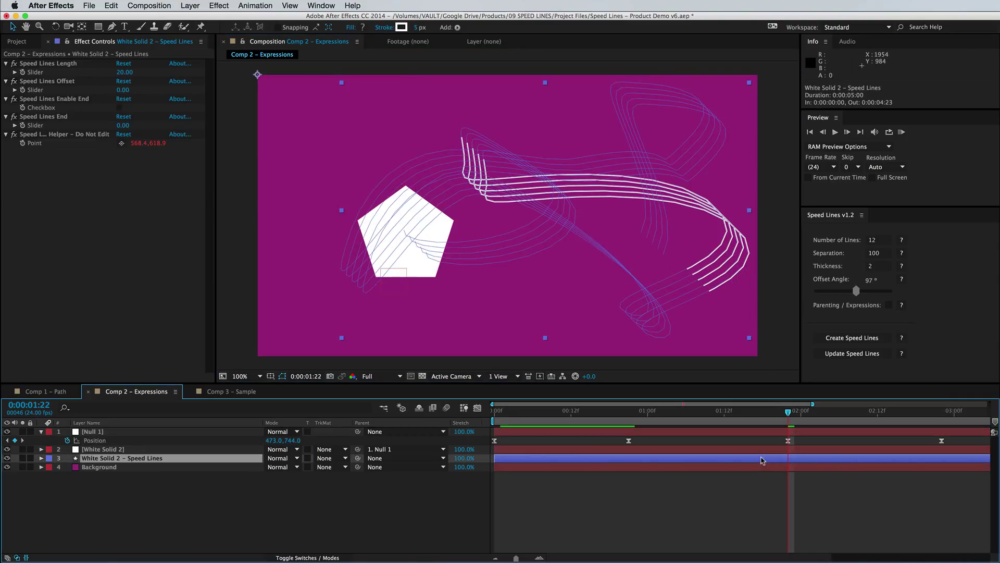
{"action": "left_click", "coordinate": [889, 307]}
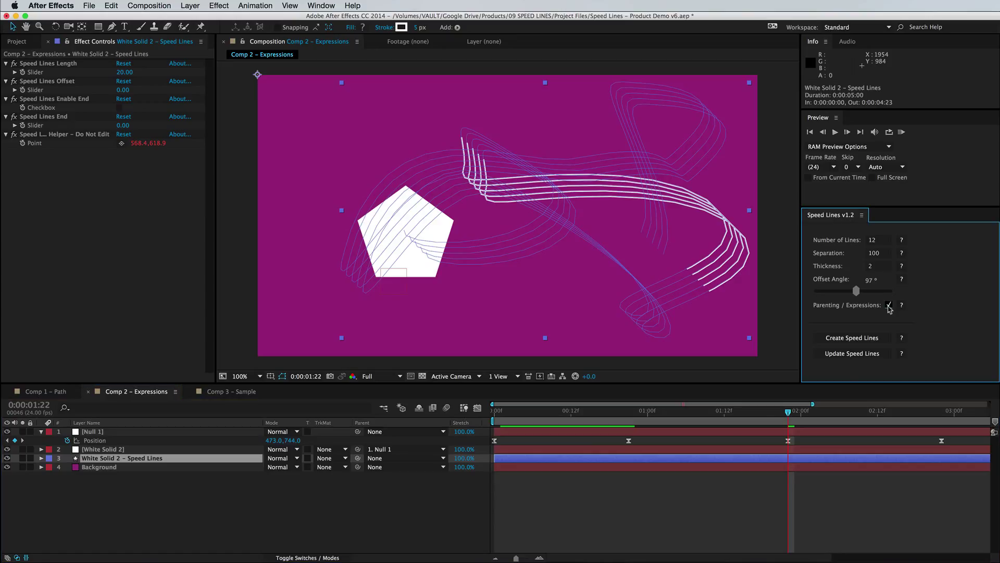
{"action": "left_click", "coordinate": [848, 358]}
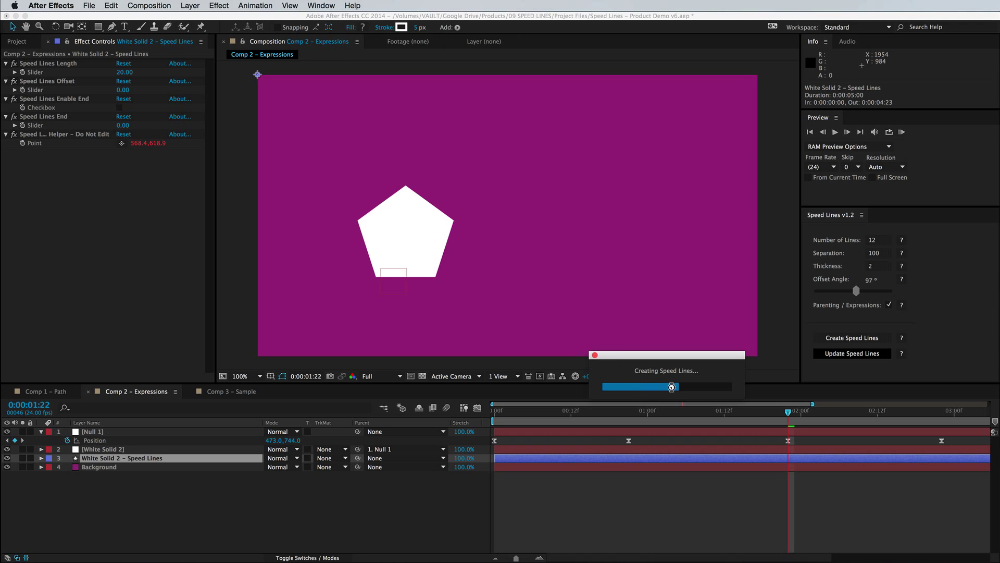
{"action": "left_click", "coordinate": [668, 501]}
{"action": "left_click_drag", "start_coordinate": [771, 417], "coordinate": [783, 438]}
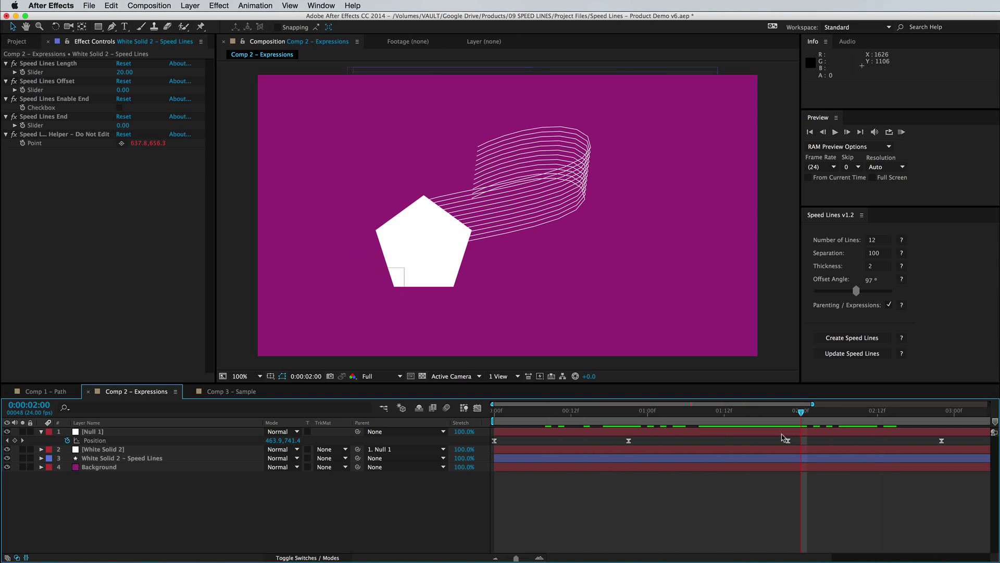
{"action": "left_click", "coordinate": [218, 392]}
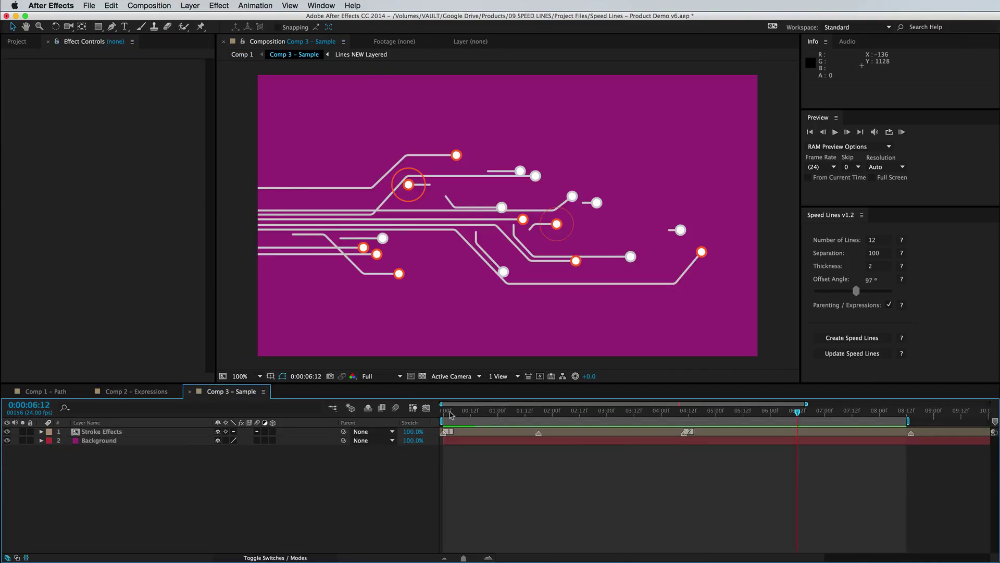
Scrub through Comp 3 – Sample to preview its branching speed-line animation.
{"action": "left_click_drag", "start_coordinate": [451, 414], "coordinate": [822, 427]}
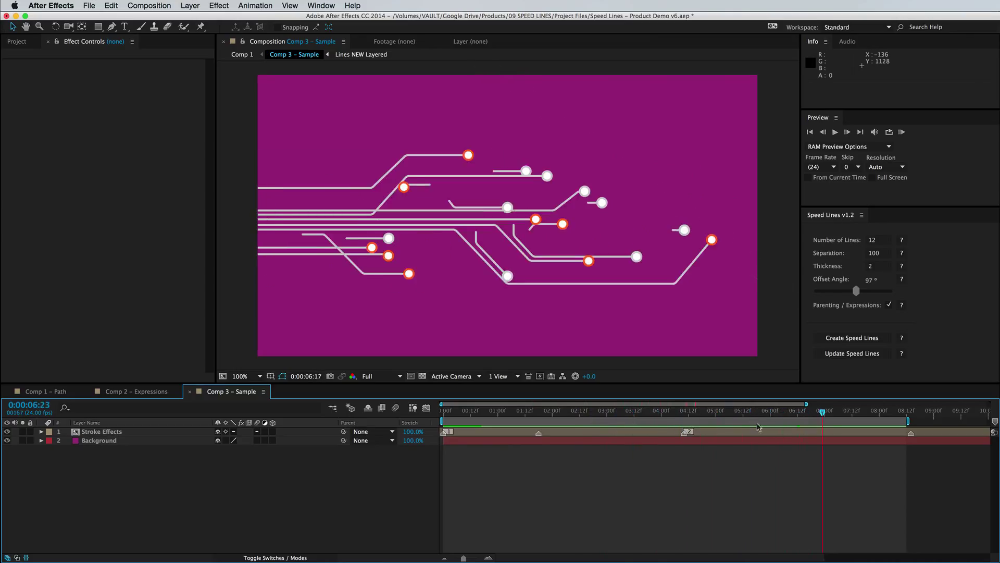
{"action": "left_click_drag", "start_coordinate": [556, 414], "coordinate": [568, 418]}
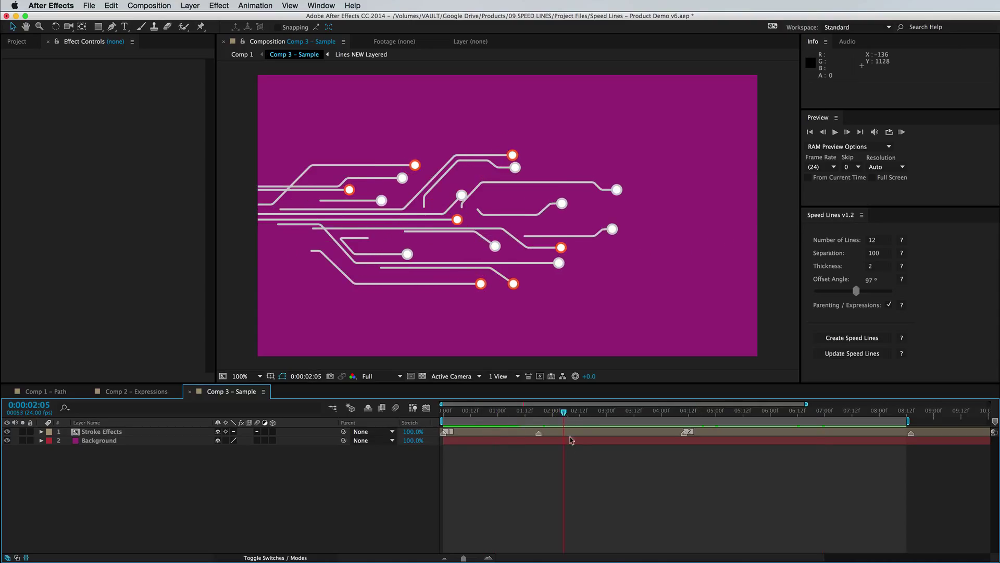
{"action": "left_click_drag", "start_coordinate": [487, 413], "coordinate": [468, 413]}
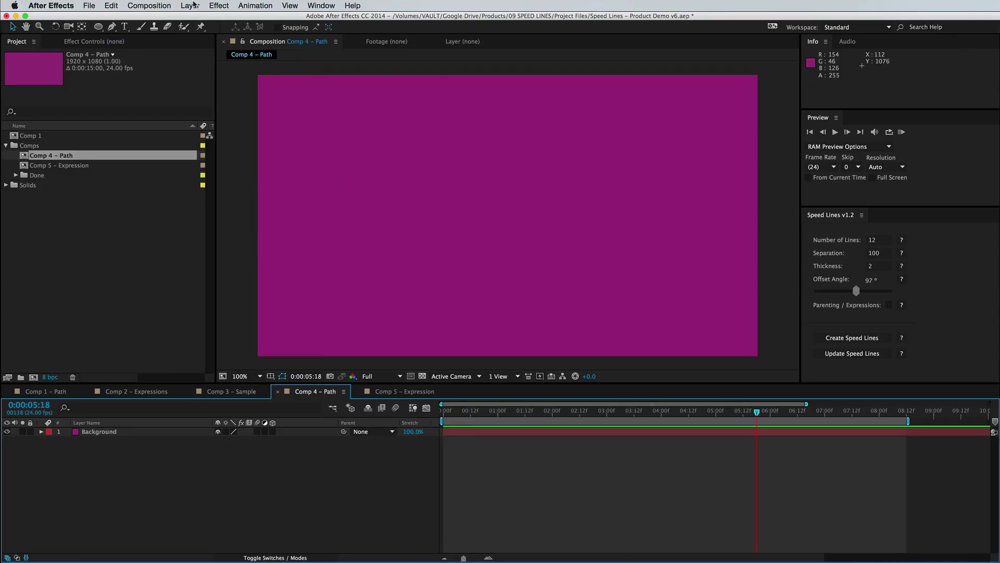
Create a new white solid layer in Comp 4 – Path.
{"action": "left_click", "coordinate": [190, 6]}
{"action": "mouse_move", "coordinate": [196, 19]}
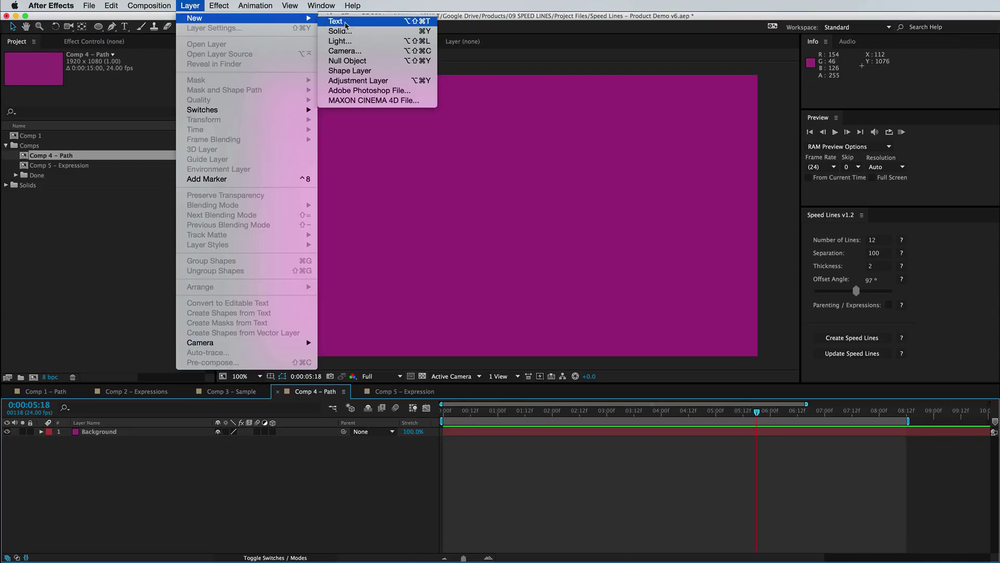
{"action": "key", "text": "super+y"}
{"action": "left_click", "coordinate": [868, 372]}
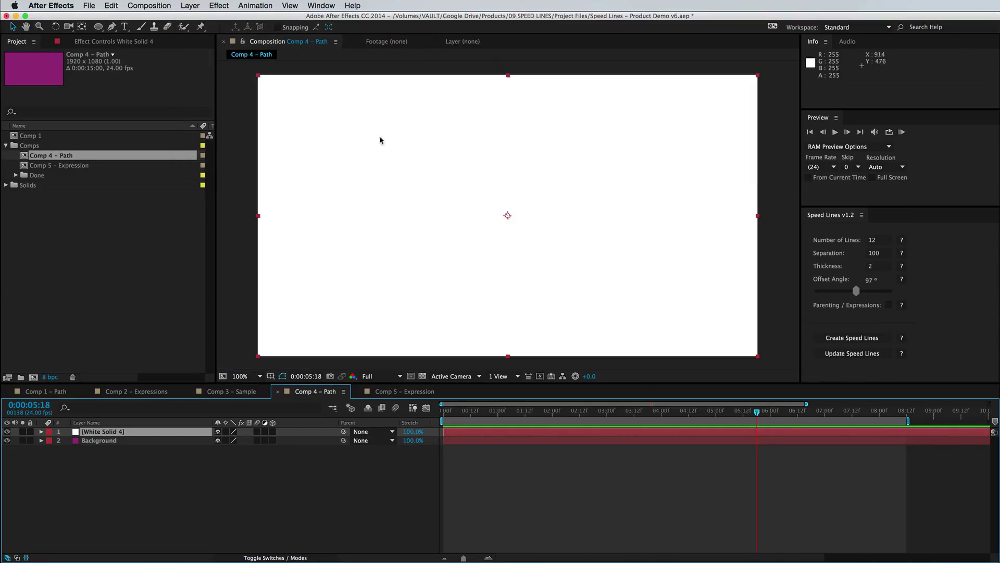
Mask the solid into a circle with an Ellipse mask and center its anchor point.
{"action": "left_click", "coordinate": [99, 26]}
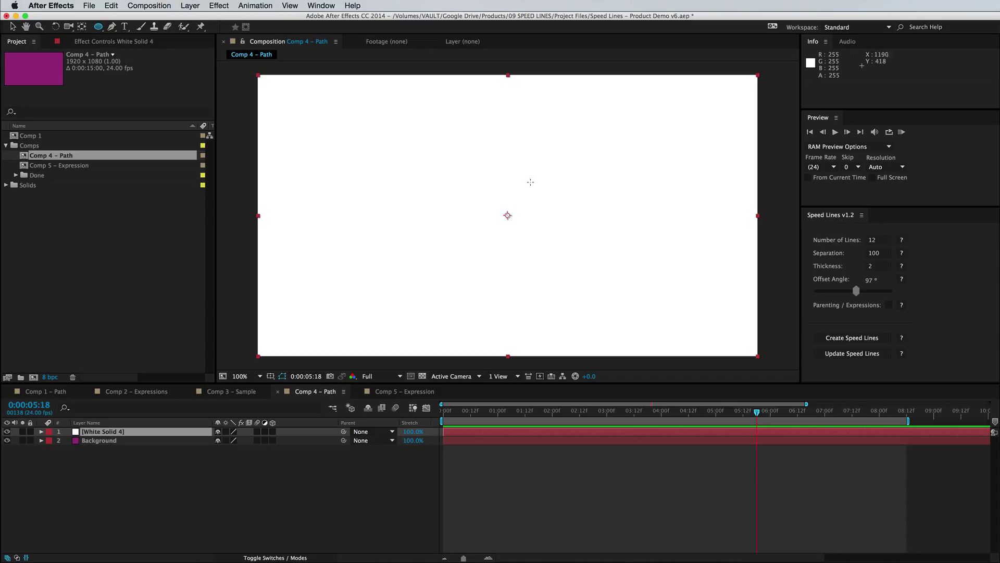
{"action": "left_click_drag", "start_coordinate": [474, 184], "coordinate": [570, 245]}
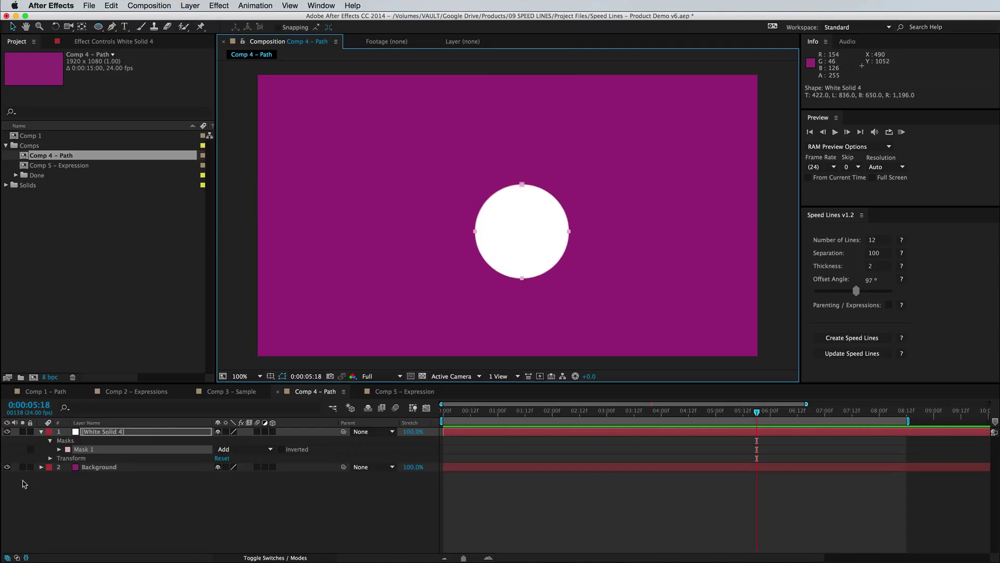
{"action": "left_click", "coordinate": [124, 432]}
{"action": "left_click", "coordinate": [41, 431]}
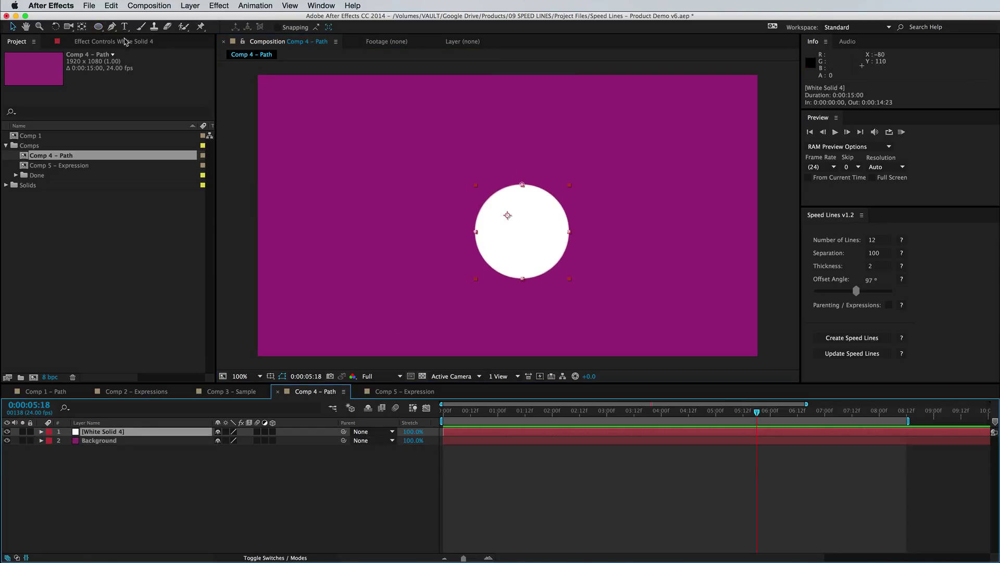
{"action": "key", "text": "y"}
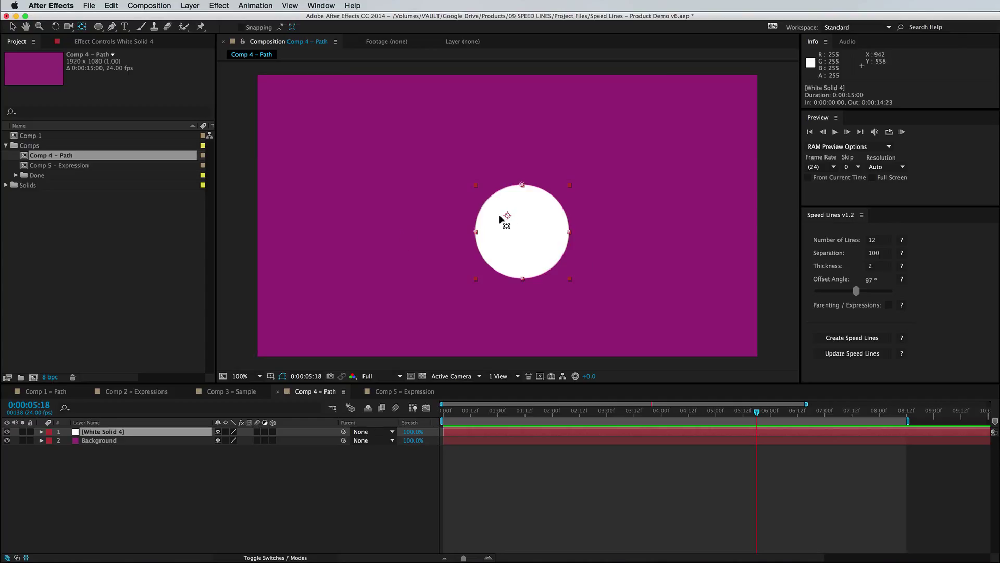
{"action": "left_click_drag", "start_coordinate": [500, 219], "coordinate": [538, 231]}
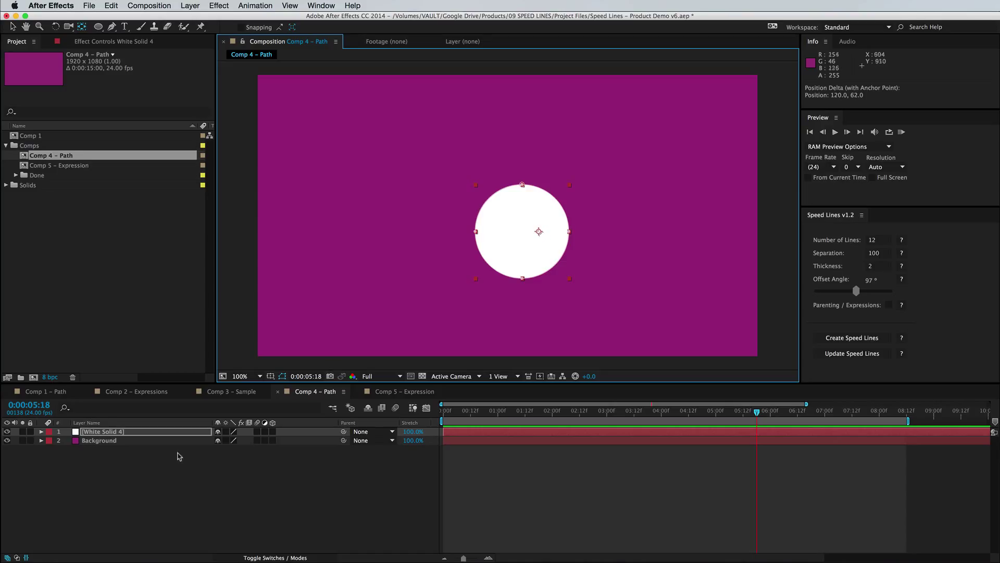
Keyframe the circle's Position at 0:00, 1:05, 2:10 and 4:01 zigzagging across the comp.
{"action": "left_click", "coordinate": [165, 432]}
{"action": "key", "text": "p"}
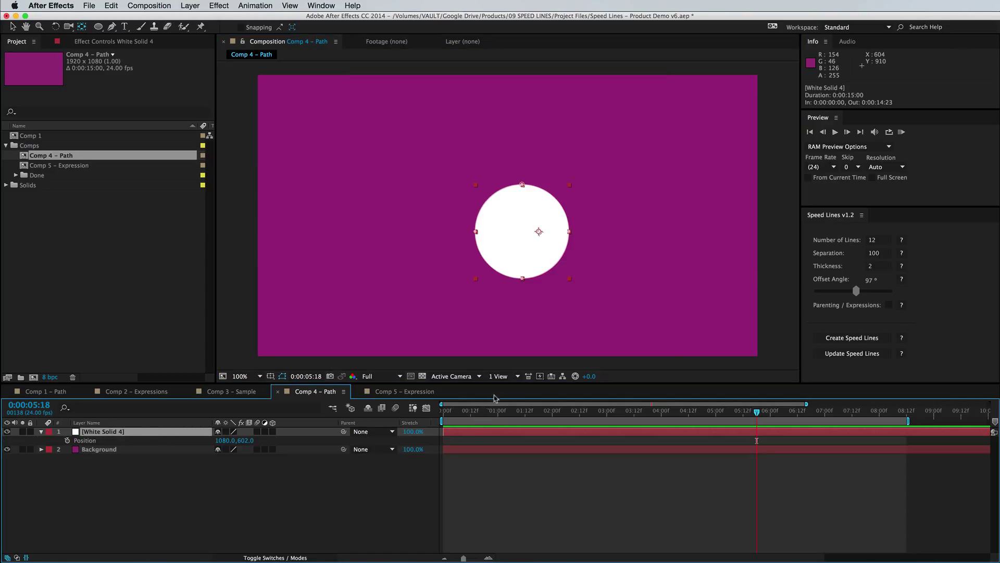
{"action": "key", "text": "Home"}
{"action": "key", "text": "v"}
{"action": "left_click_drag", "start_coordinate": [548, 254], "coordinate": [351, 155]}
{"action": "left_click", "coordinate": [65, 441]}
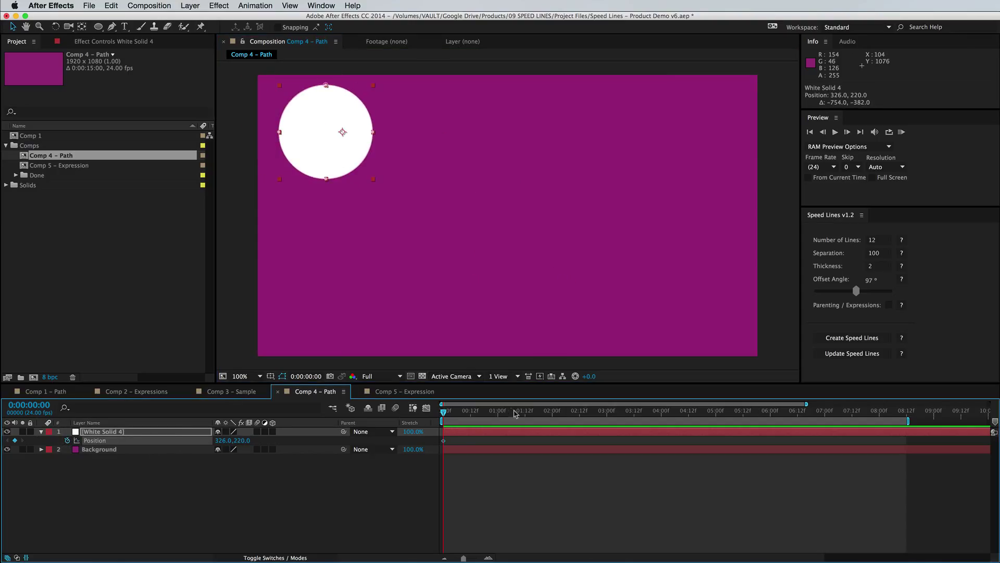
{"action": "left_click", "coordinate": [509, 412]}
{"action": "left_click_drag", "start_coordinate": [346, 137], "coordinate": [687, 294]}
{"action": "left_click", "coordinate": [575, 412]}
{"action": "left_click", "coordinate": [663, 412]}
{"action": "left_click", "coordinate": [745, 470]}
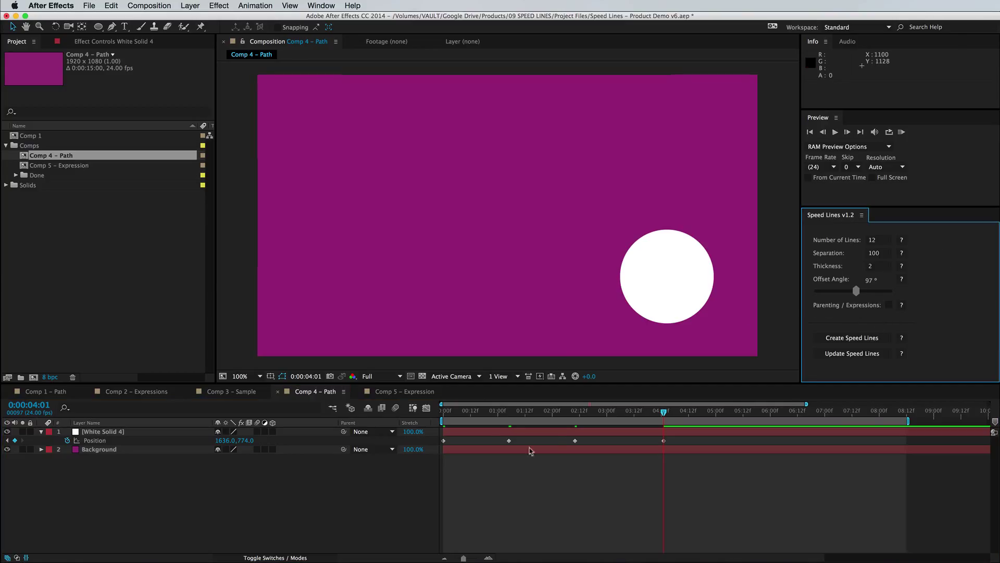
Create speed lines from the animated circle layer and preview them.
{"action": "left_click", "coordinate": [554, 432]}
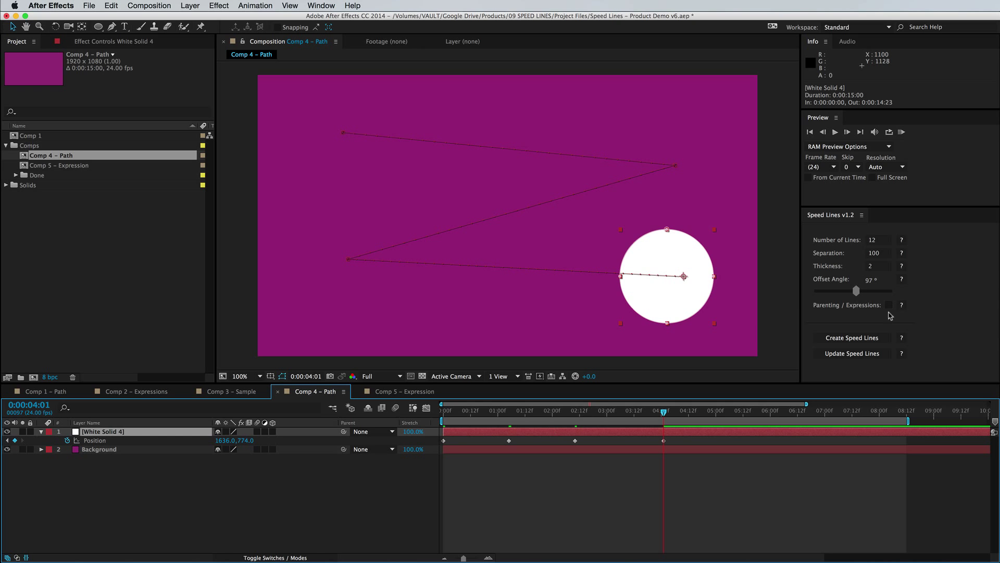
{"action": "left_click", "coordinate": [856, 338]}
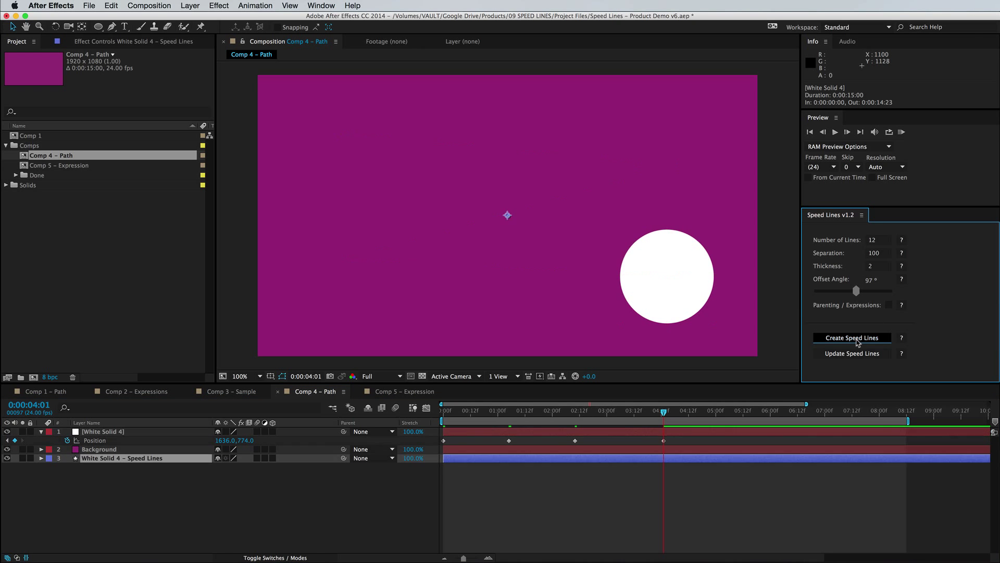
{"action": "left_click", "coordinate": [690, 481]}
{"action": "left_click_drag", "start_coordinate": [663, 412], "coordinate": [627, 423]}
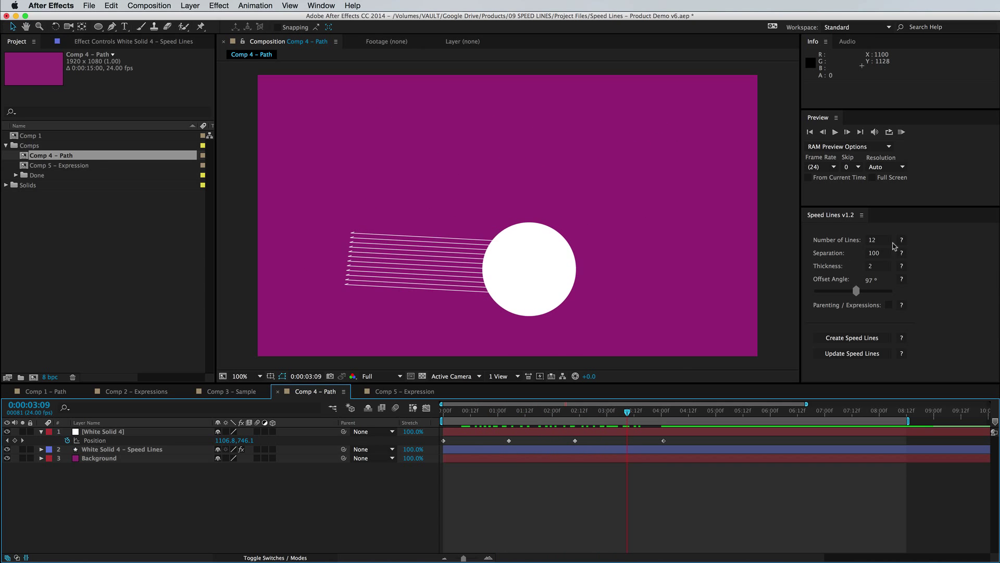
Set the speed lines to Thickness 5 and 25 lines.
{"action": "left_click", "coordinate": [875, 266]}
{"action": "type", "text": "5"}
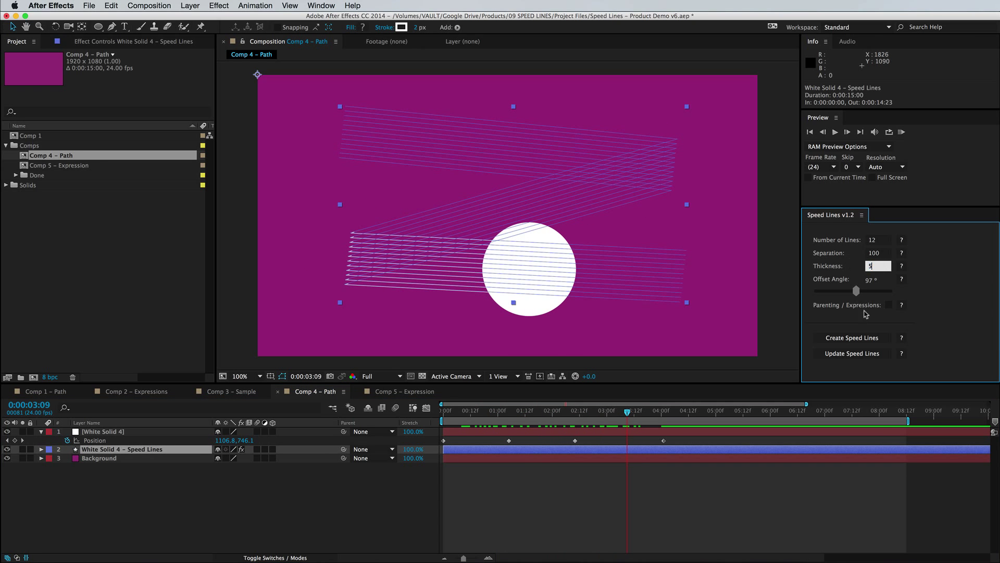
{"action": "left_click", "coordinate": [863, 354]}
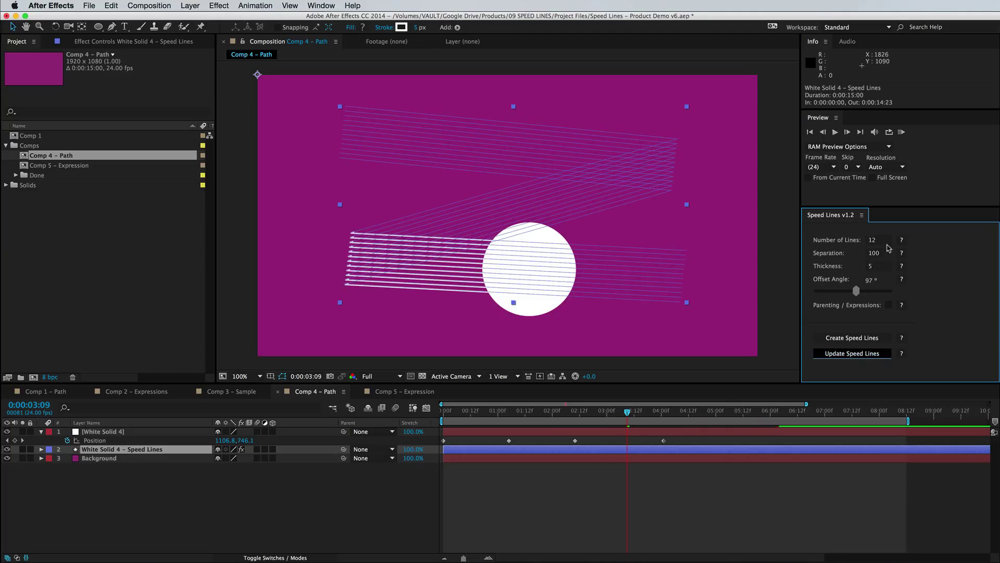
{"action": "left_click", "coordinate": [879, 240]}
{"action": "type", "text": "25"}
{"action": "left_click", "coordinate": [875, 354]}
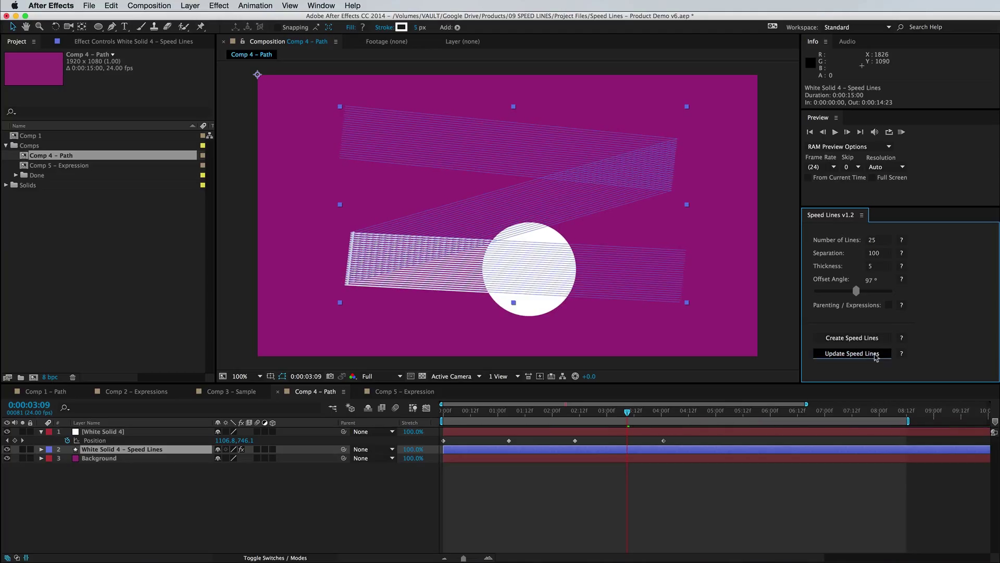
Change the Separation to 125 and preview the circle's trail around 0:00:03:01.
{"action": "left_click", "coordinate": [884, 252]}
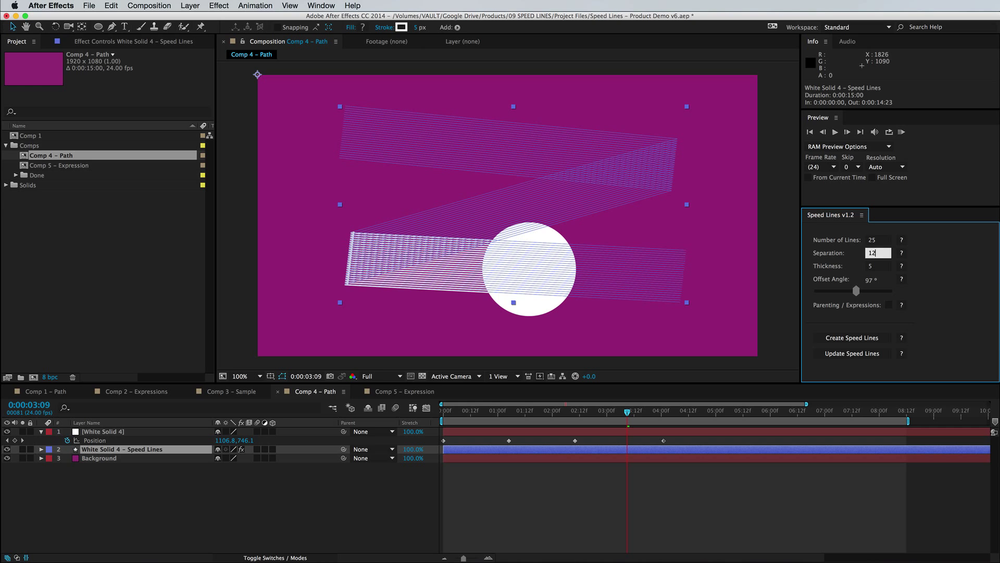
{"action": "left_click", "coordinate": [852, 353]}
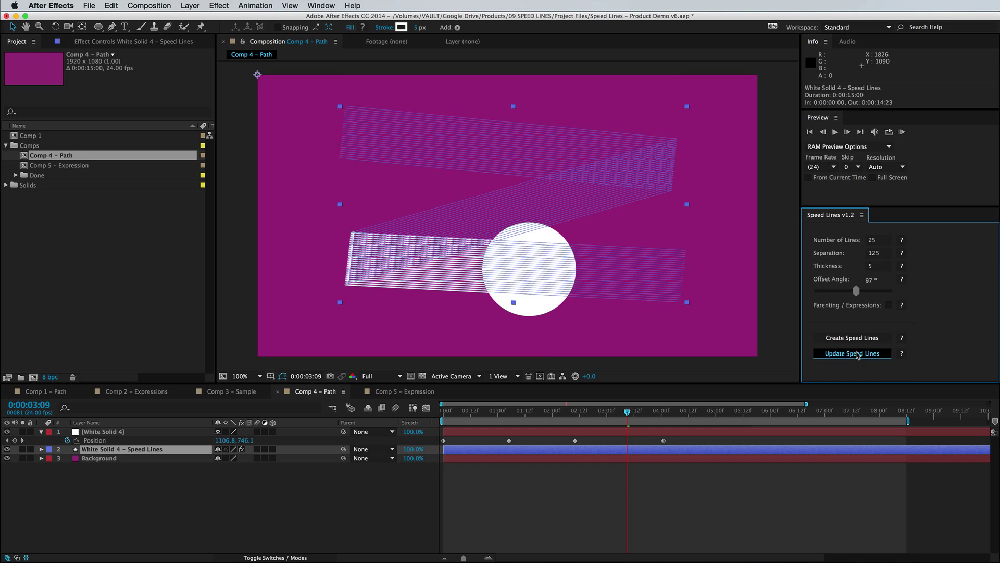
{"action": "left_click", "coordinate": [637, 498]}
{"action": "left_click", "coordinate": [609, 412]}
{"action": "left_click_drag", "start_coordinate": [597, 413], "coordinate": [665, 430]}
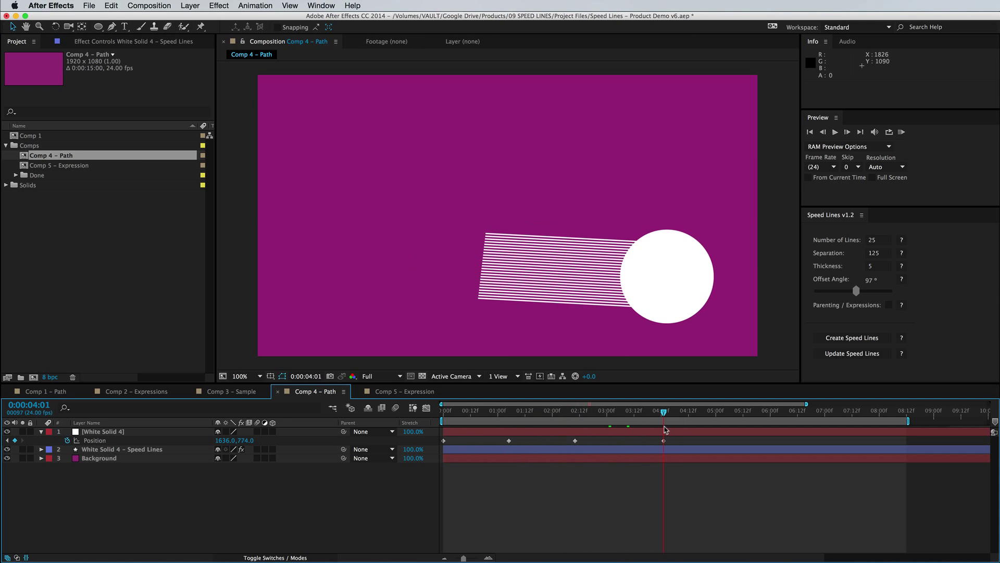
Set the Speed Lines layer's Length to 39 and Offset to 7 in Effect Controls.
{"action": "left_click", "coordinate": [577, 457]}
{"action": "left_click", "coordinate": [577, 449]}
{"action": "left_click", "coordinate": [133, 42]}
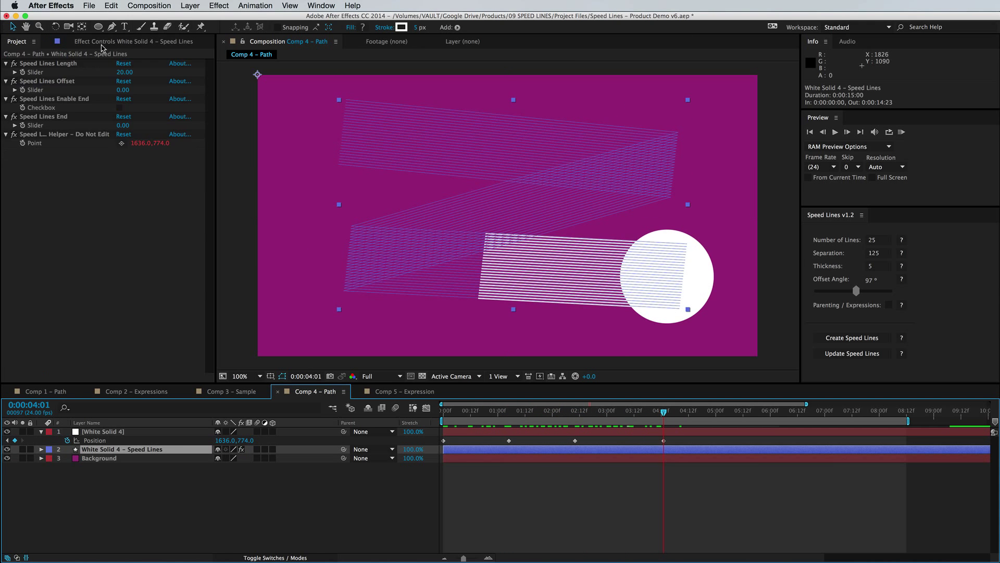
{"action": "mouse_move", "coordinate": [125, 72]}
{"action": "left_mouse_down"}
{"action": "mouse_move", "coordinate": [154, 70]}
{"action": "mouse_move", "coordinate": [133, 70]}
{"action": "mouse_move", "coordinate": [110, 90]}
{"action": "mouse_move", "coordinate": [123, 88]}
{"action": "left_mouse_up"}
{"action": "left_click", "coordinate": [131, 241]}
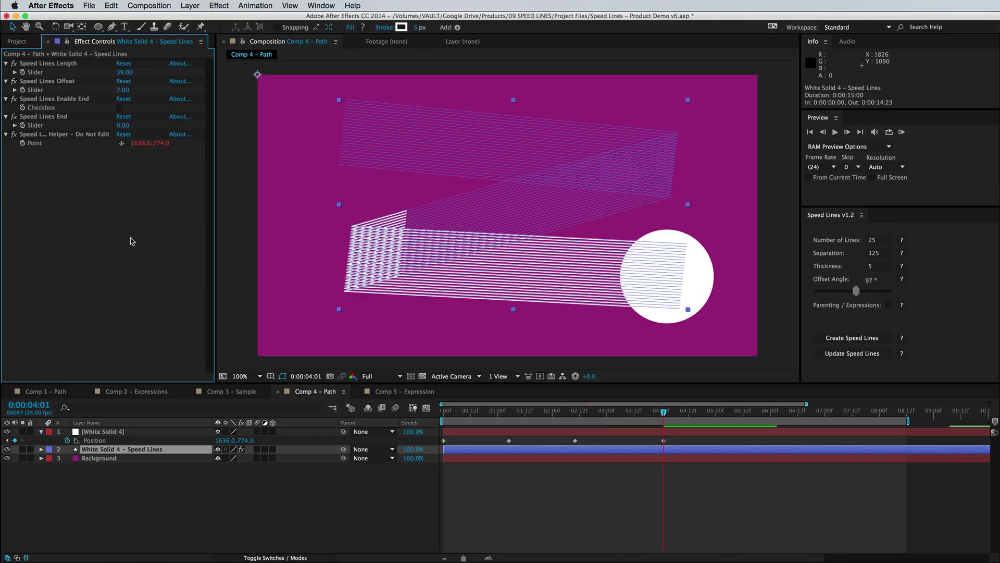